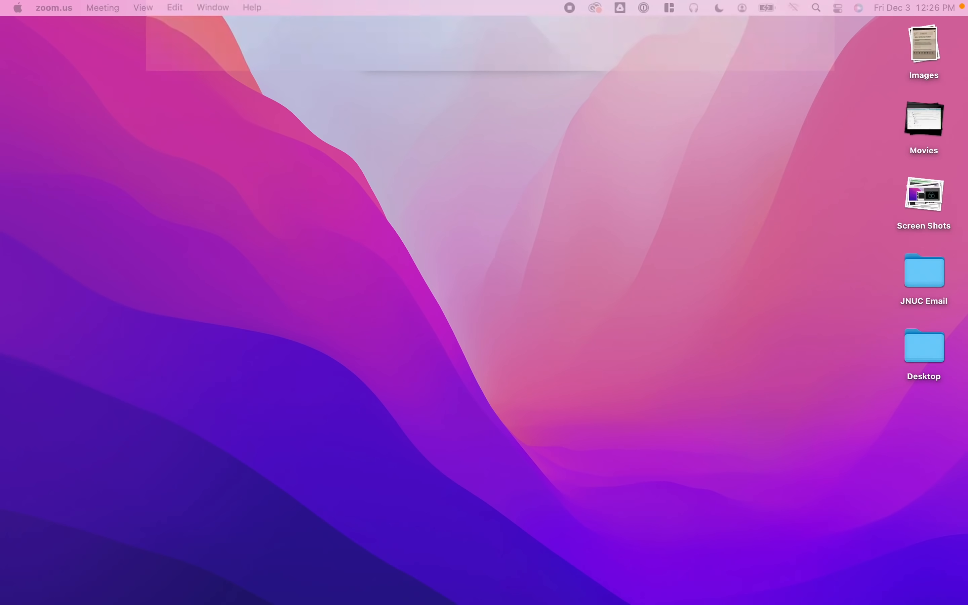
# Switch to the Jamf Pro dashboard in Chrome and view the Automated Device Enrollment instances in the Global Management settings.
pyautogui.hotkey('ctrl', 'Right')
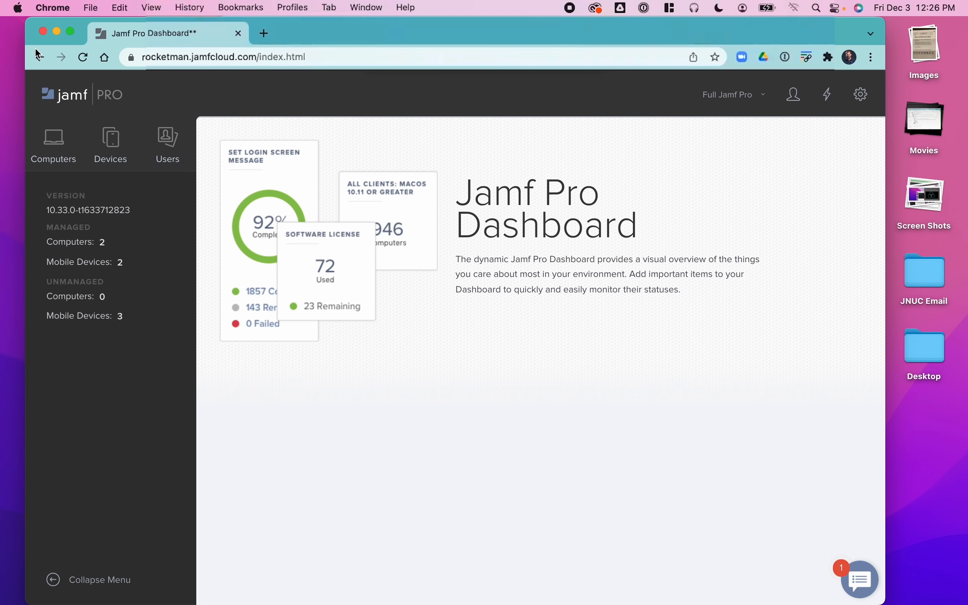
pyautogui.moveTo(82, 31); pyautogui.dragTo(80, 3)
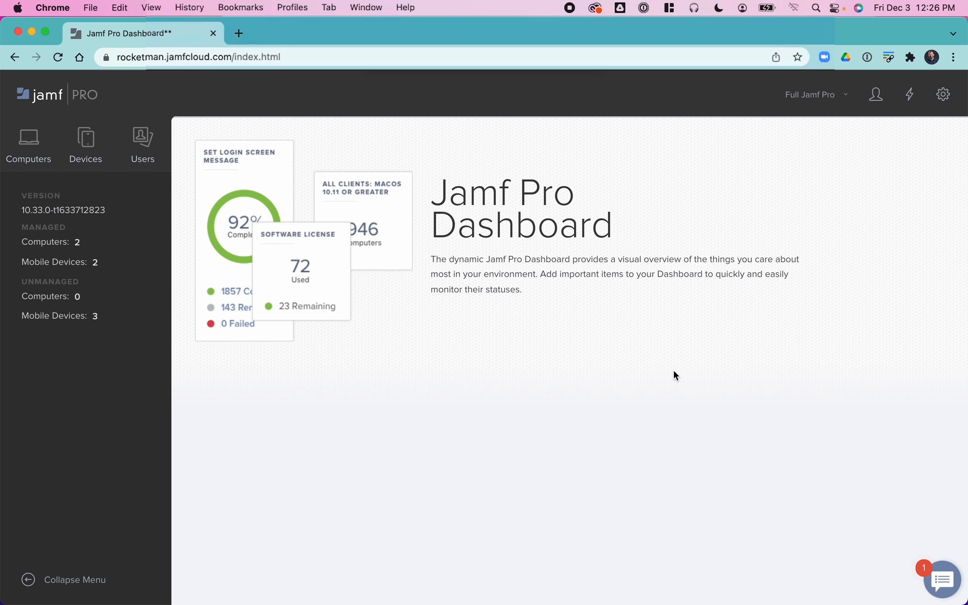
pyautogui.click(950, 105)
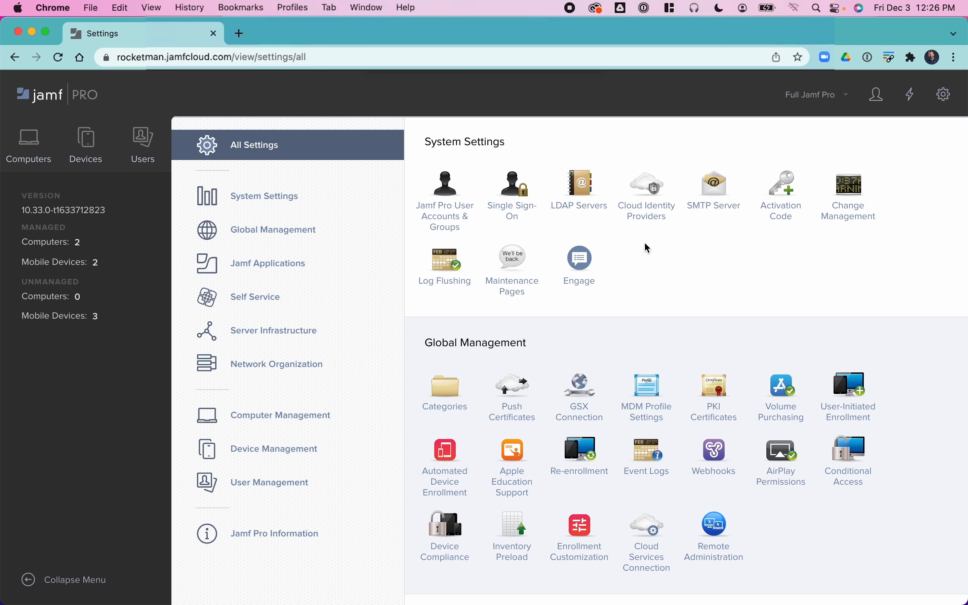
pyautogui.scroll(-5, 670, 342)
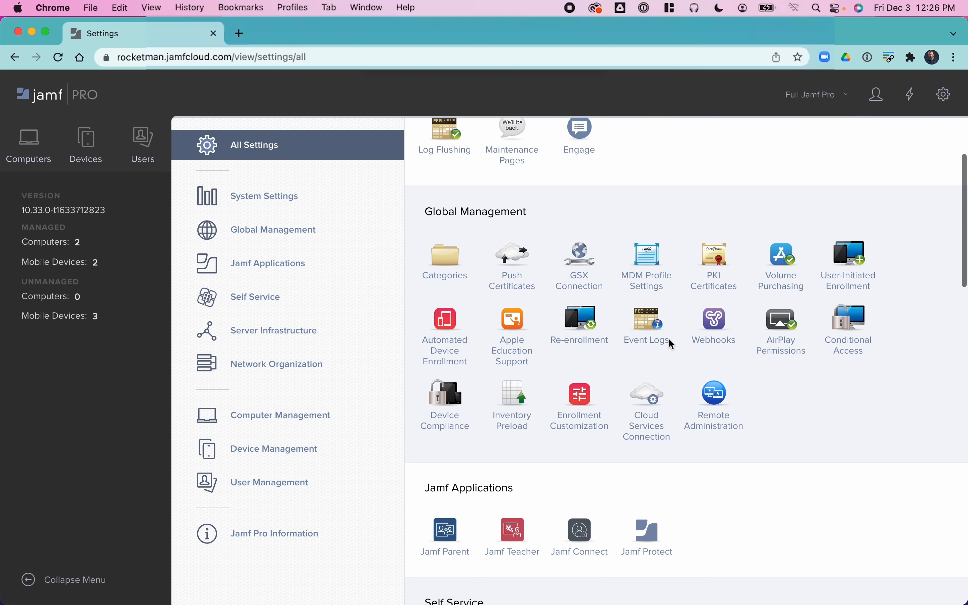
pyautogui.click(449, 318)
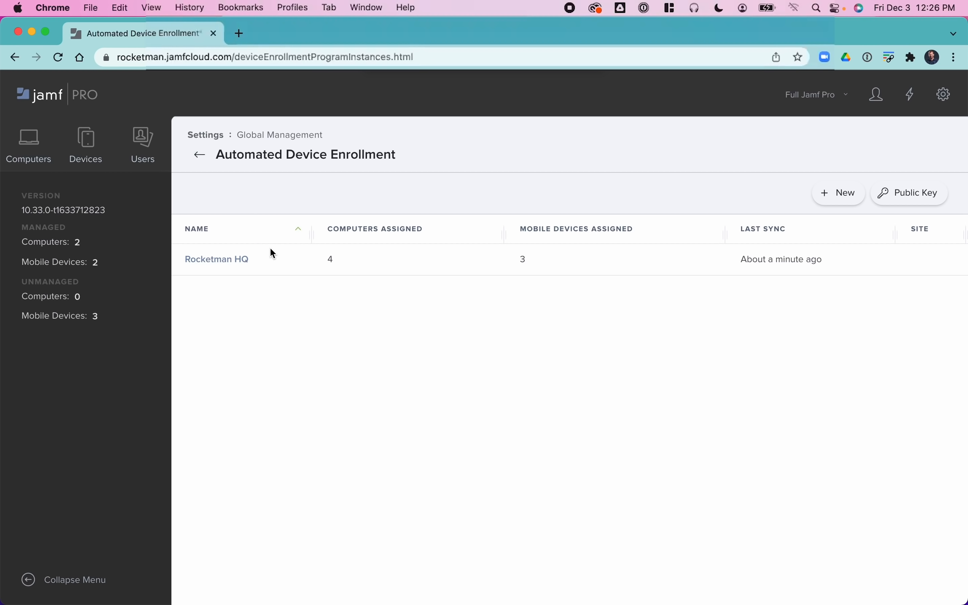
pyautogui.click(201, 156)
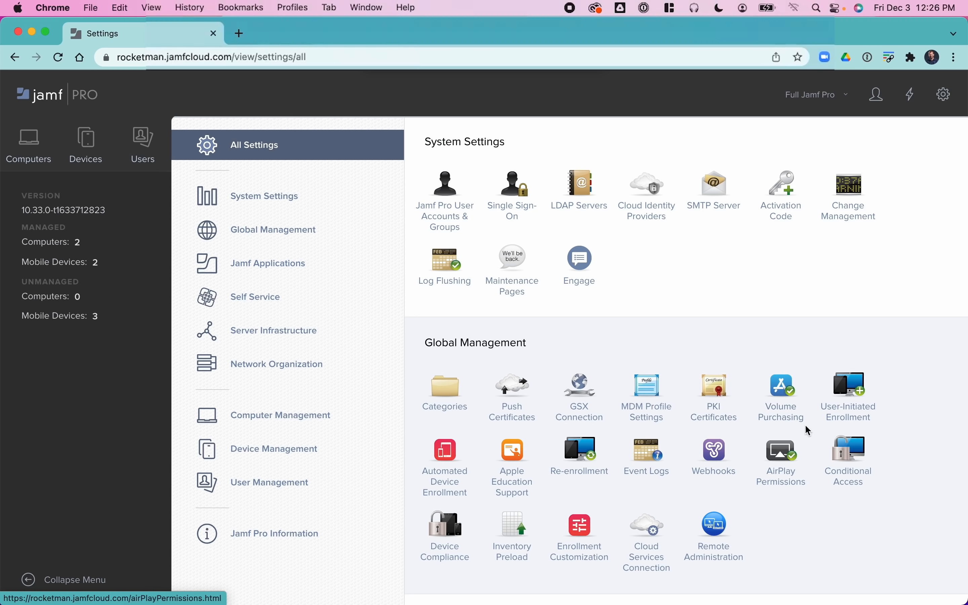
# Examine the LC39A certificate authority in PKI Certificates, including its AD CS Connector address and its server and client certificates.
pyautogui.click(713, 408)
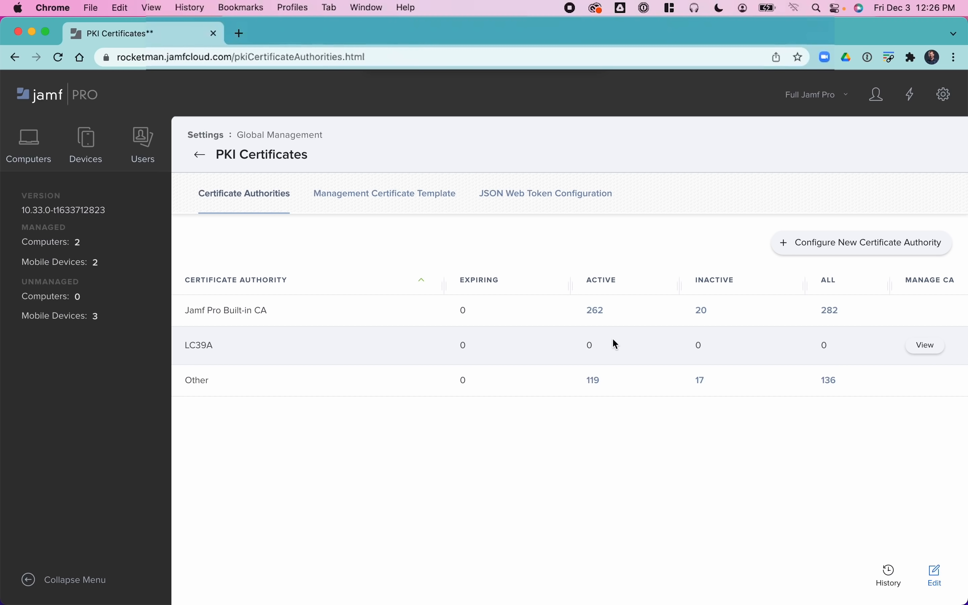
pyautogui.click(926, 345)
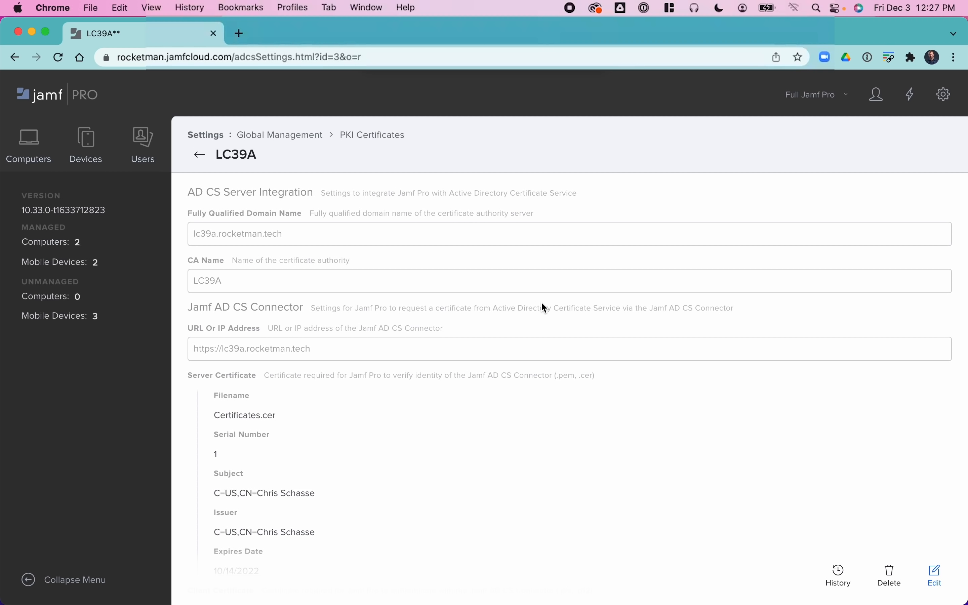
pyautogui.scroll(-10, 372, 428)
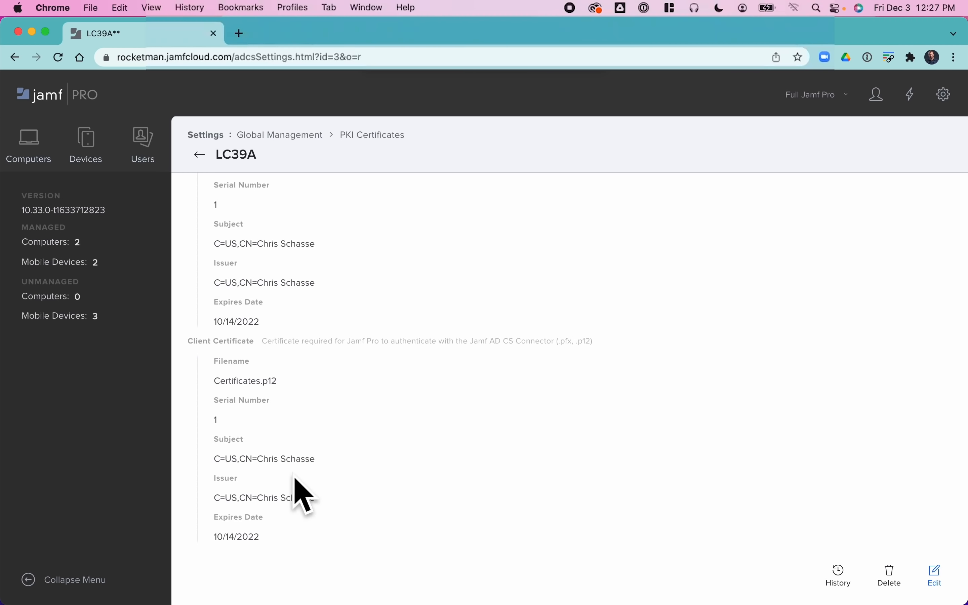
pyautogui.scroll(4, 458, 410)
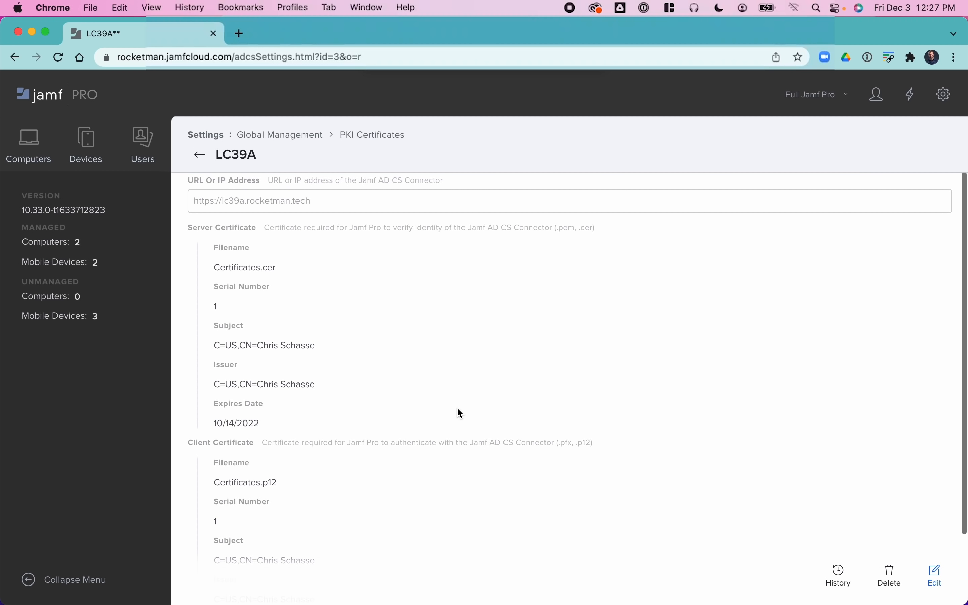
pyautogui.scroll(6, 458, 410)
pyautogui.click(361, 139)
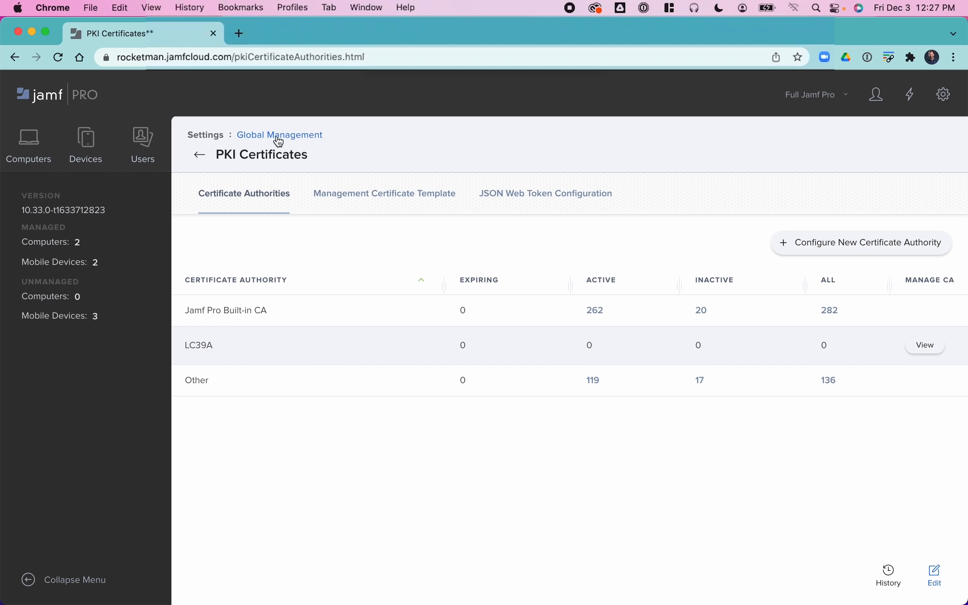
# View the Network Integration entries in the Network Organization settings.
pyautogui.click(280, 136)
pyautogui.click(301, 365)
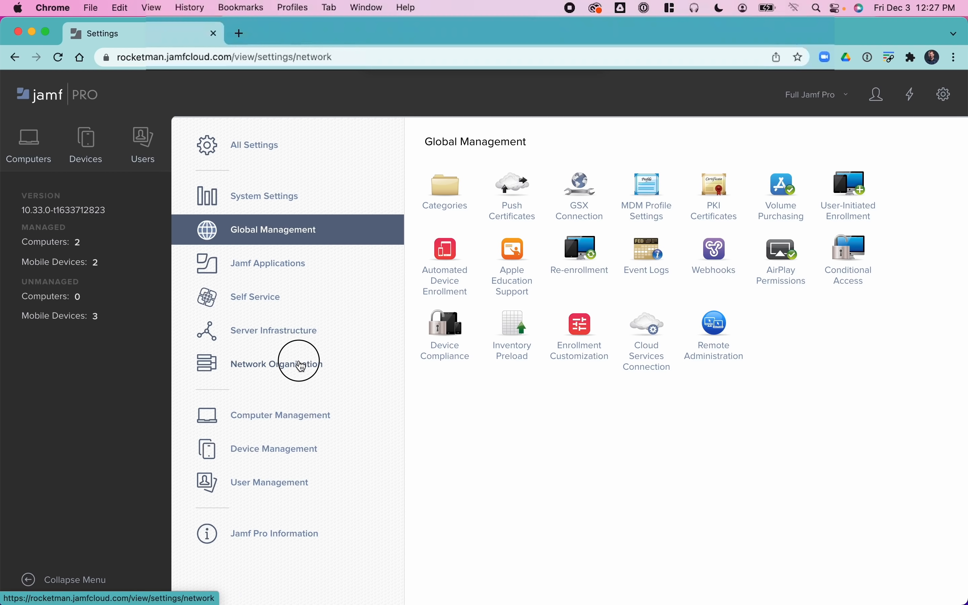
pyautogui.click(763, 216)
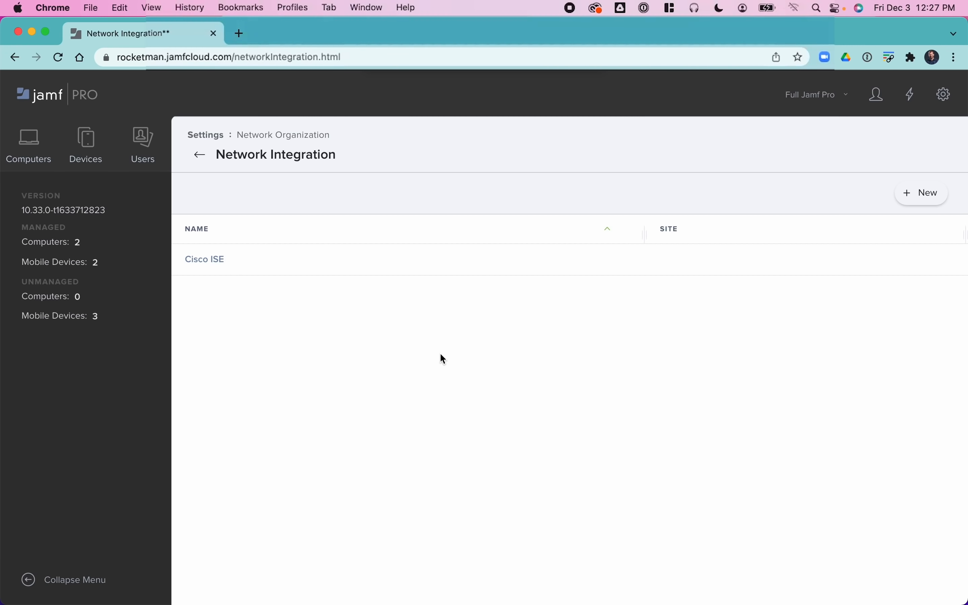
# Open the Default PreStage enrollment for computers and put it into edit mode.
pyautogui.click(29, 145)
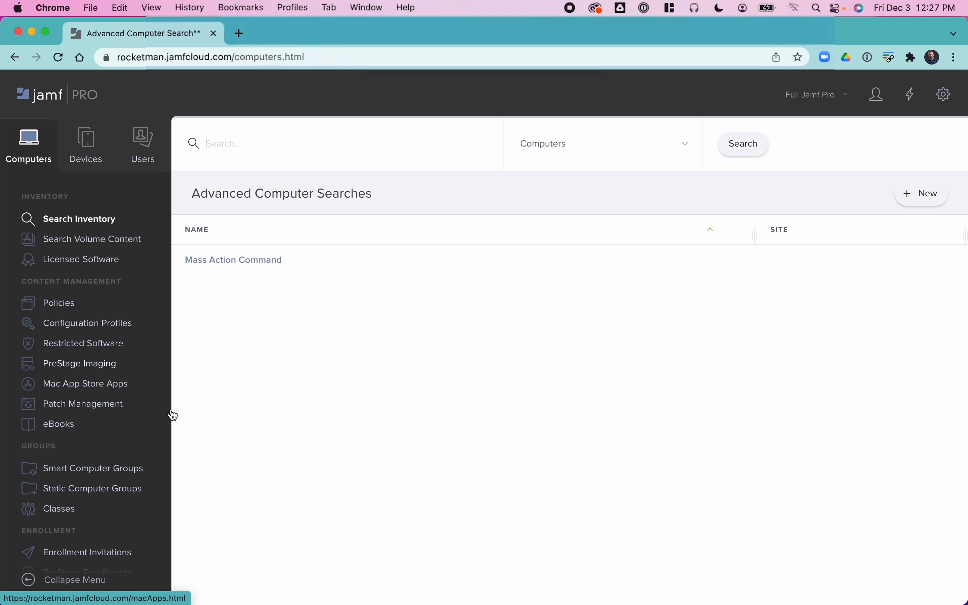
pyautogui.scroll(-3, 99, 524)
pyautogui.click(73, 500)
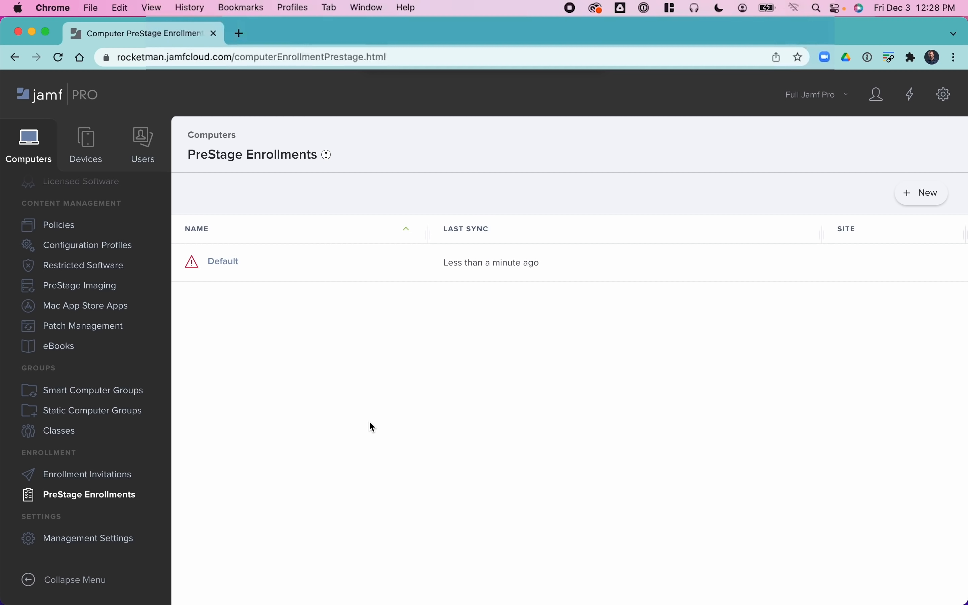
pyautogui.click(230, 263)
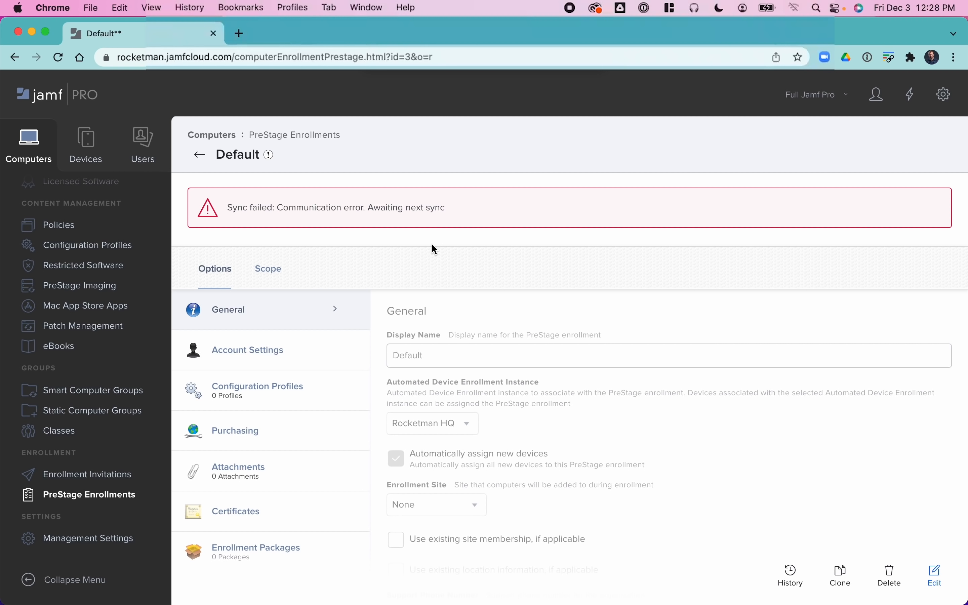
pyautogui.scroll(-3, 522, 320)
pyautogui.scroll(3, 521, 320)
pyautogui.click(936, 576)
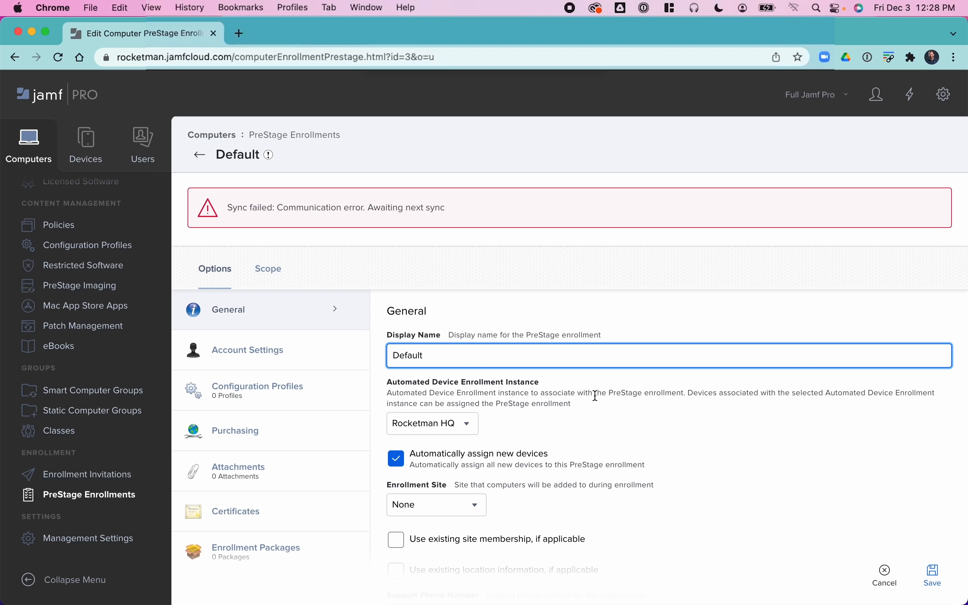
# Review the Default PreStage's General settings: device assignment, support contact, authentication message, MDM profile rules, Activation Lock and Setup Assistant options.
pyautogui.scroll(-2, 631, 454)
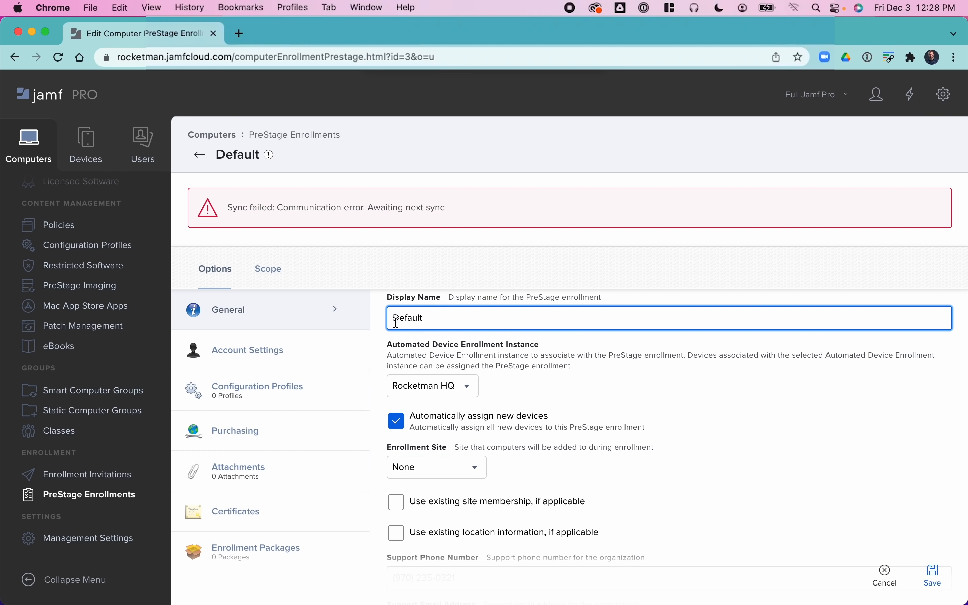
pyautogui.scroll(-1, 671, 412)
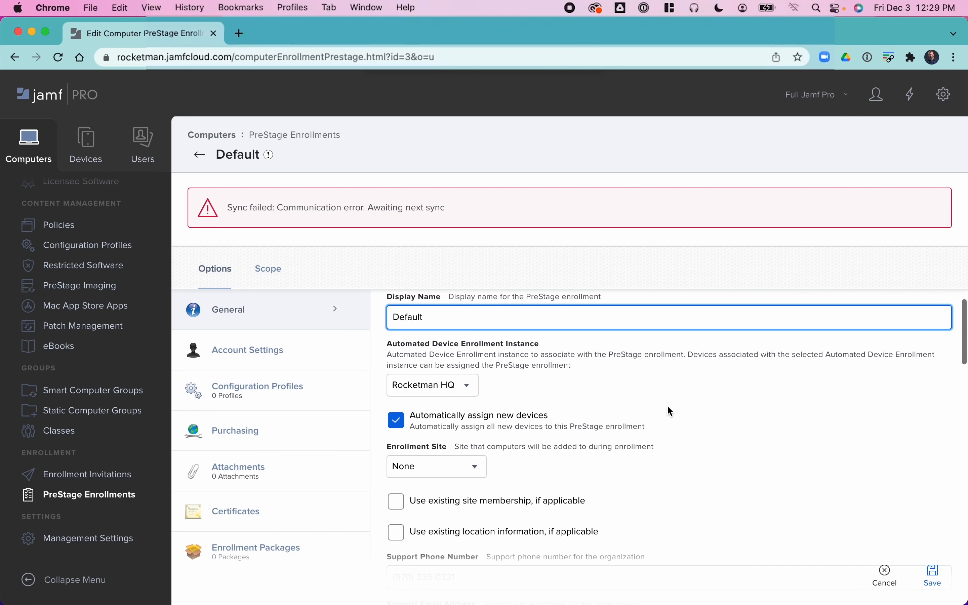
pyautogui.scroll(-4, 671, 412)
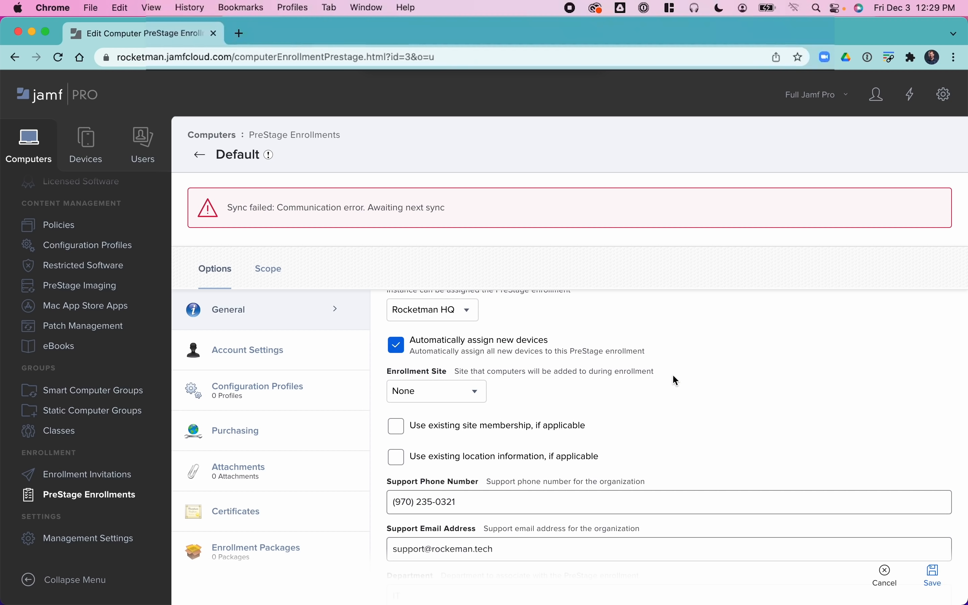
pyautogui.scroll(-8, 647, 400)
pyautogui.scroll(-7, 650, 401)
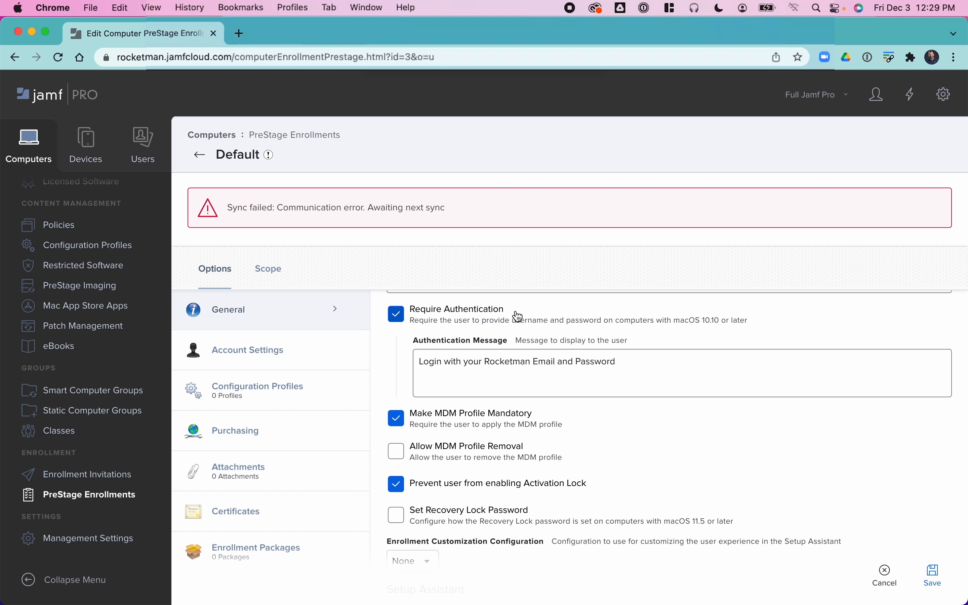
pyautogui.click(451, 377)
pyautogui.click(687, 433)
pyautogui.scroll(-3, 687, 433)
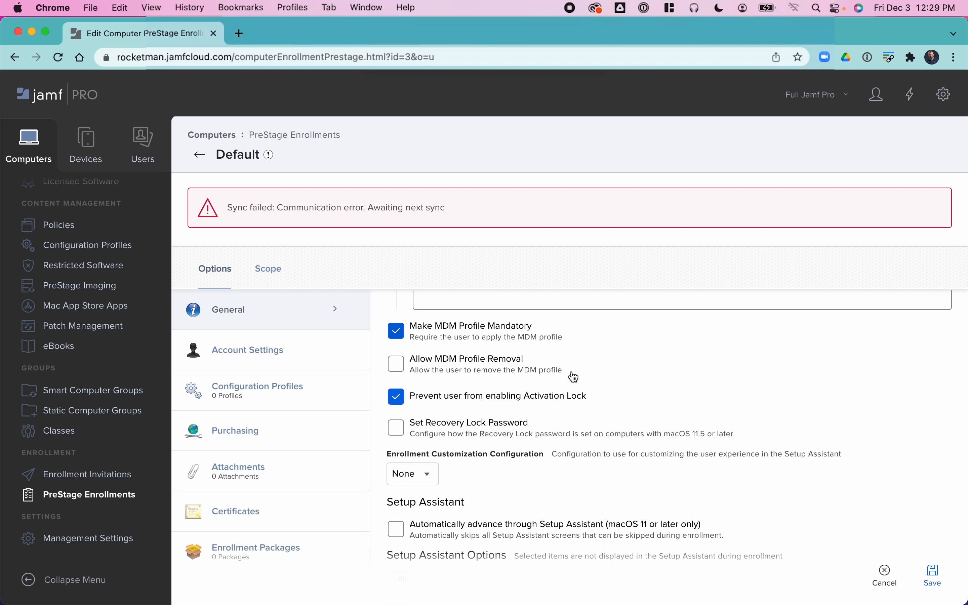
pyautogui.scroll(-5, 586, 403)
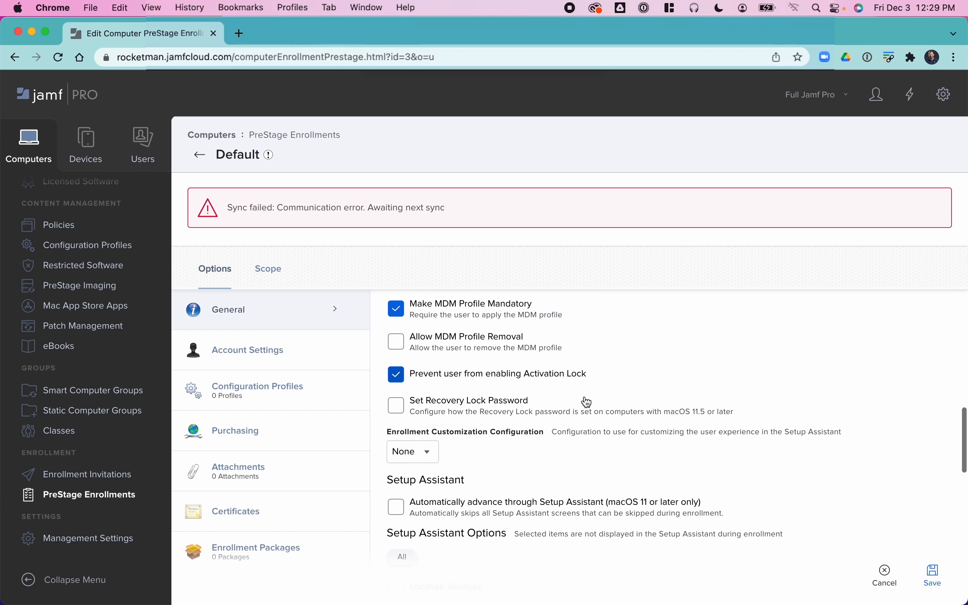
pyautogui.scroll(-4, 588, 403)
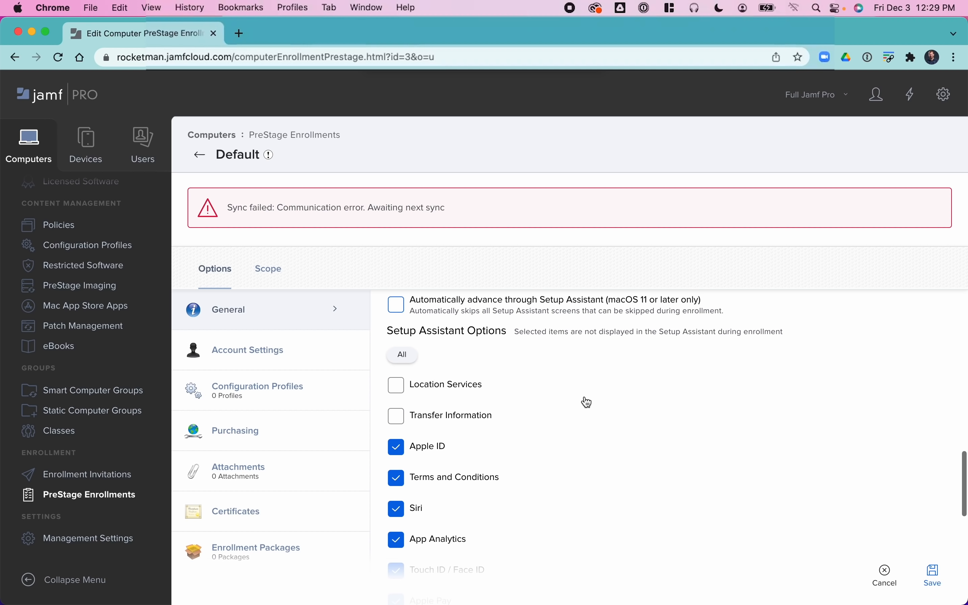